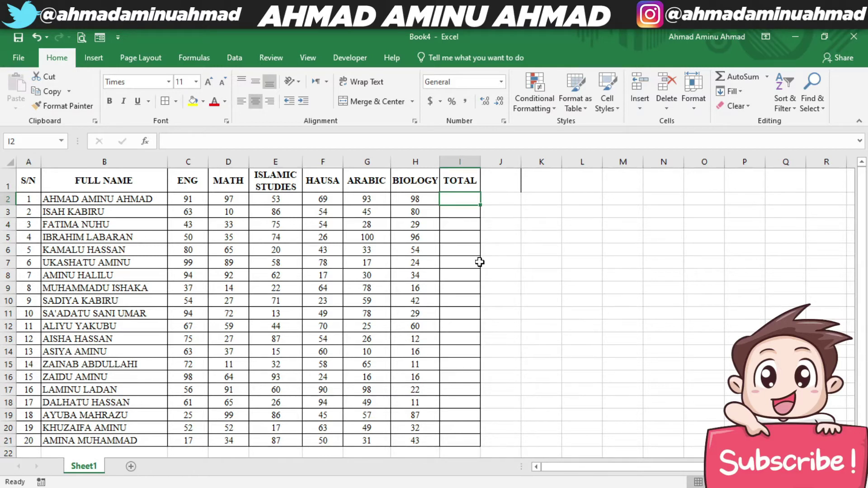
Enter =C2+D2+E2 in I2 to total ENG, MATH and ISLAMIC STUDIES as 241.
type("=")
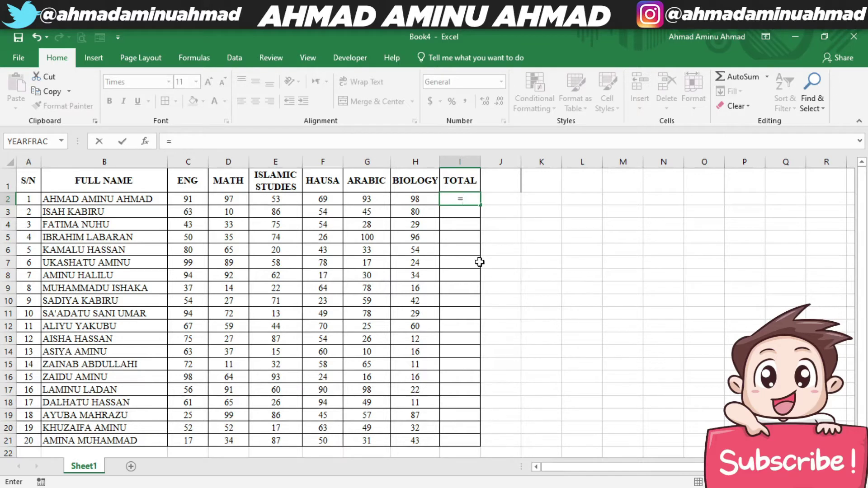
left_click(189, 199)
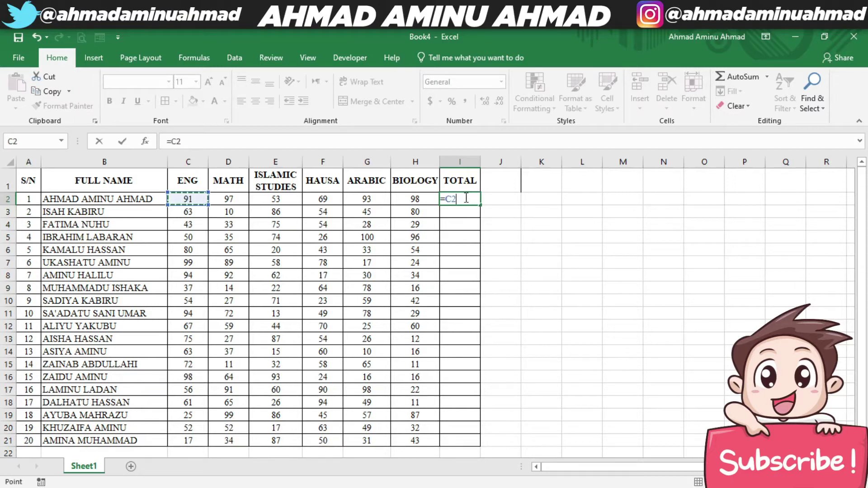
type("+")
left_click(229, 199)
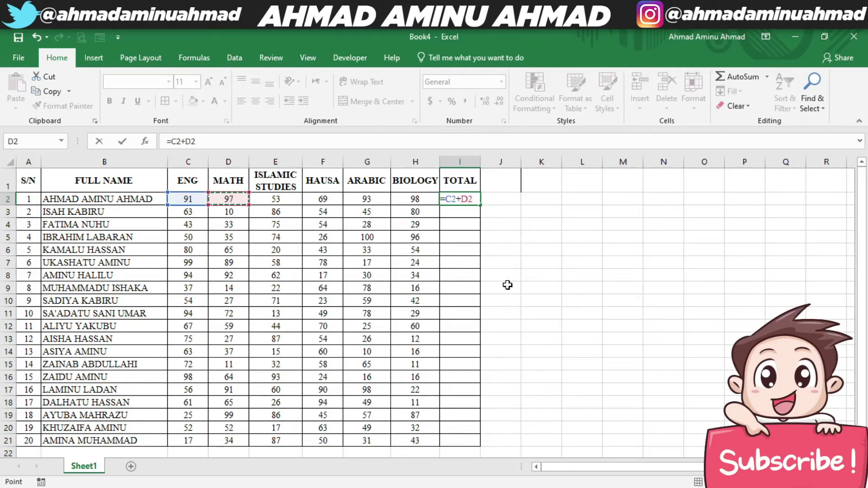
type("+")
left_click(284, 199)
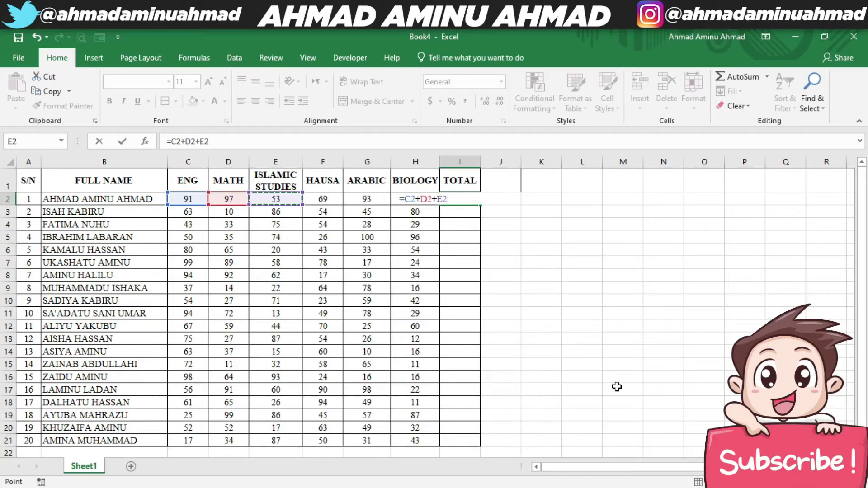
key("ctrl+Return")
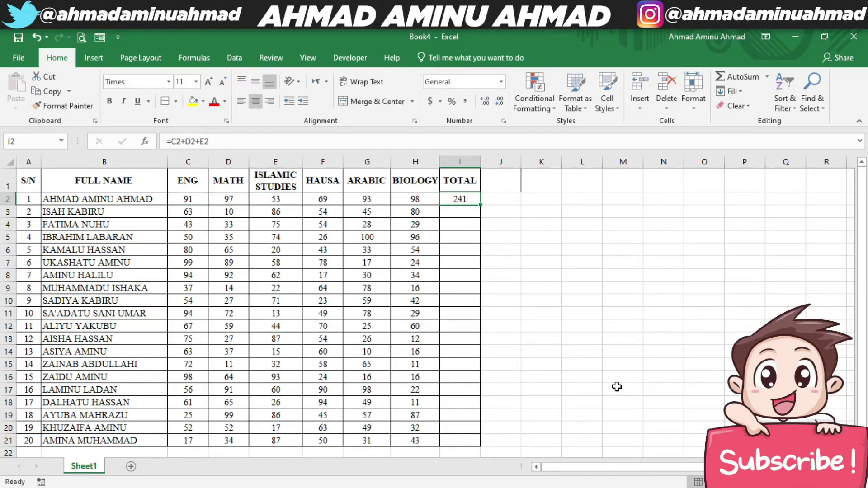
type("=")
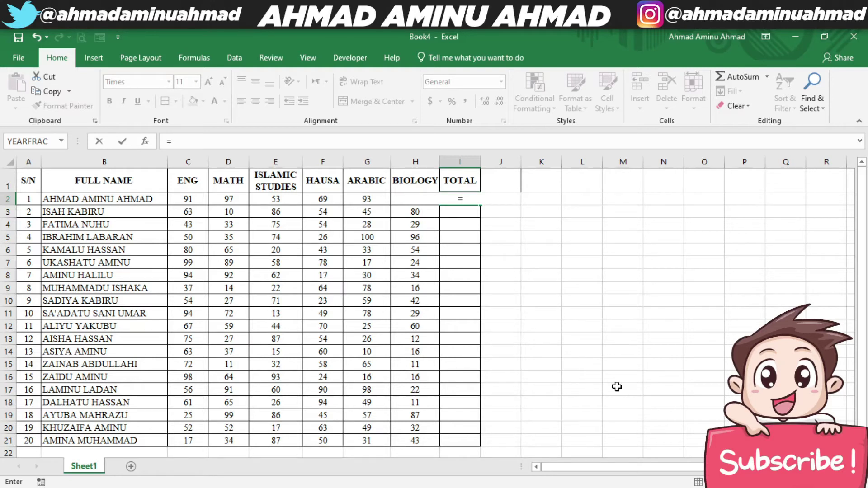
Change I2's formula to =SUM(C2:E2), still giving a total of 241.
type("SUM(")
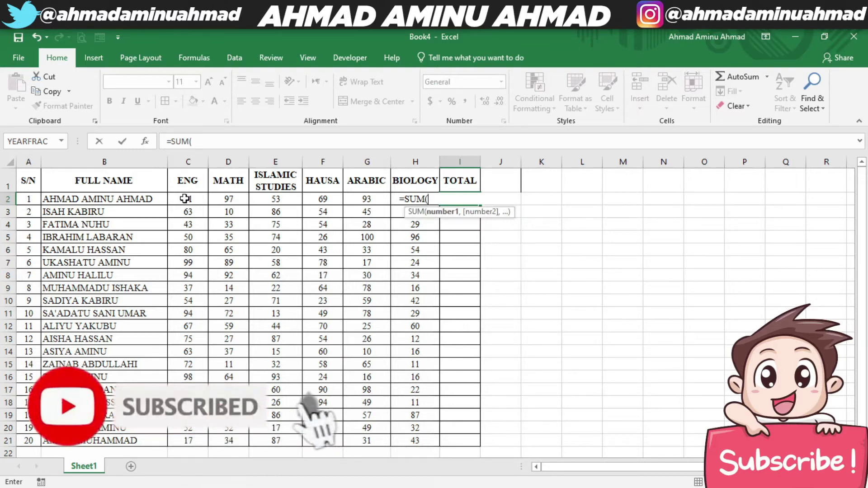
left_click_drag(185, 199, 276, 200)
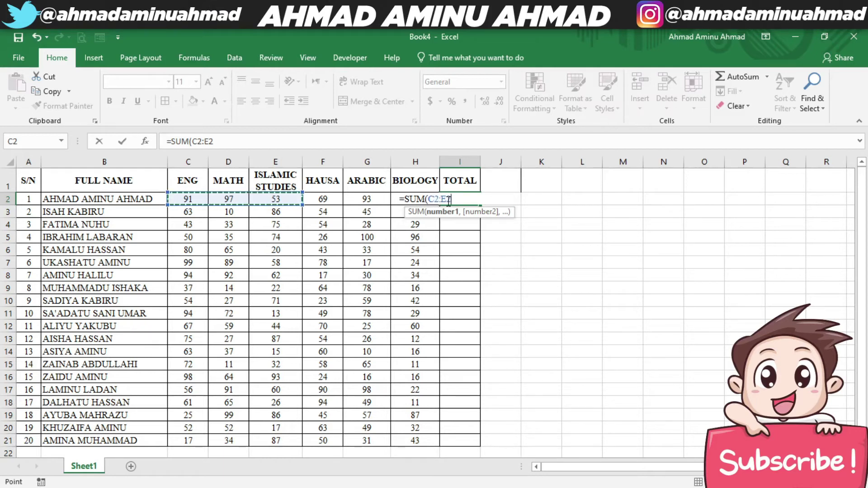
type(")")
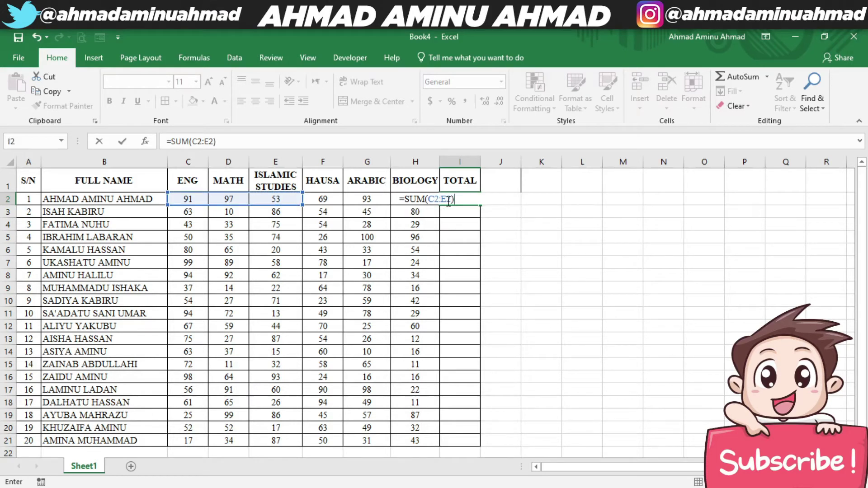
key("ctrl+Return")
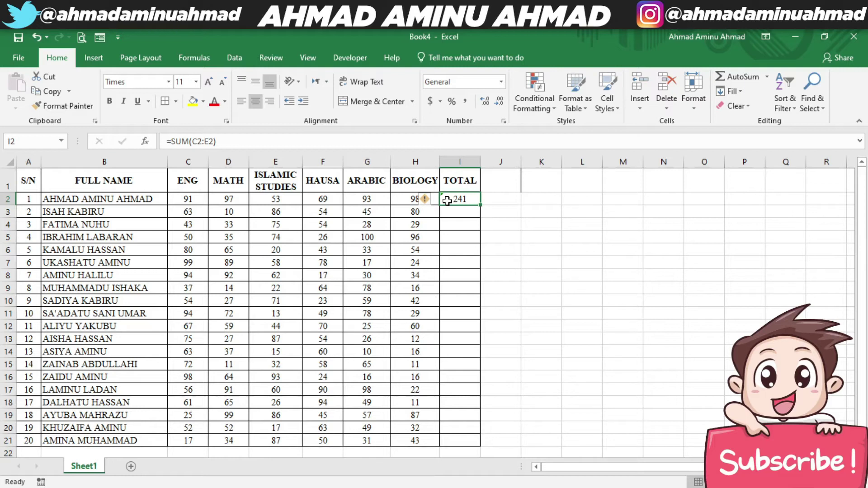
Enter sample values 90 in J8 and O10, and 40 in L3 and J20.
left_click(504, 271)
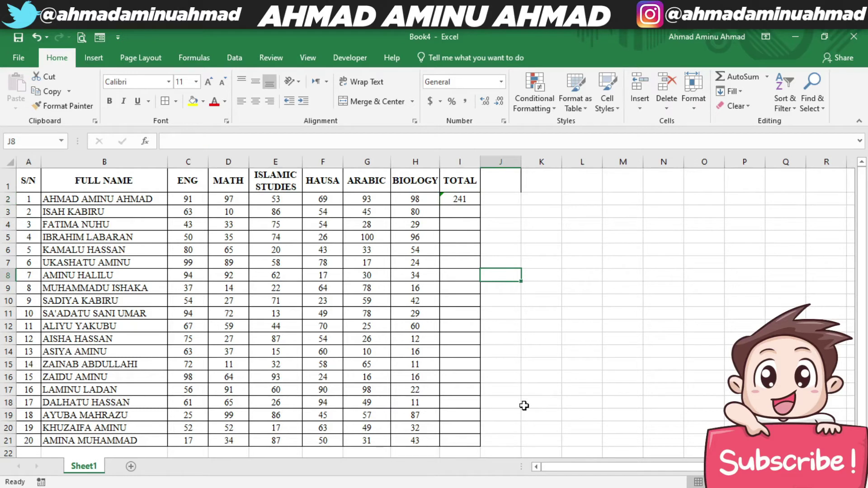
type("90")
left_click(703, 301)
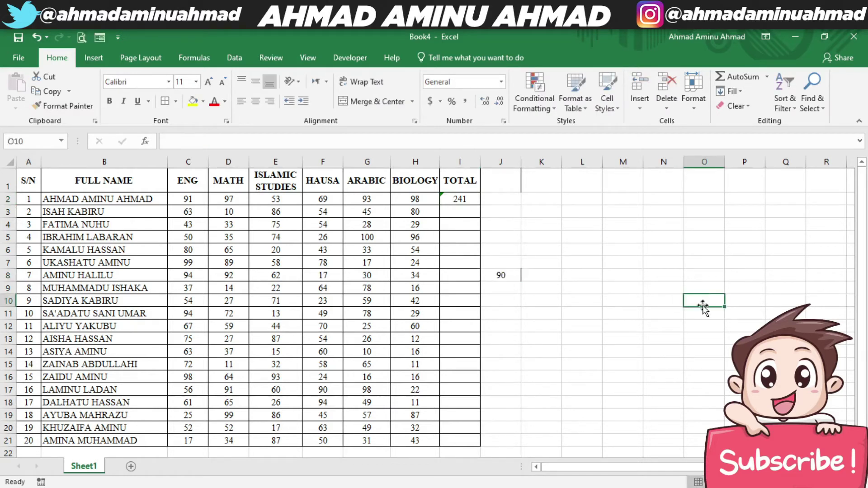
type("90")
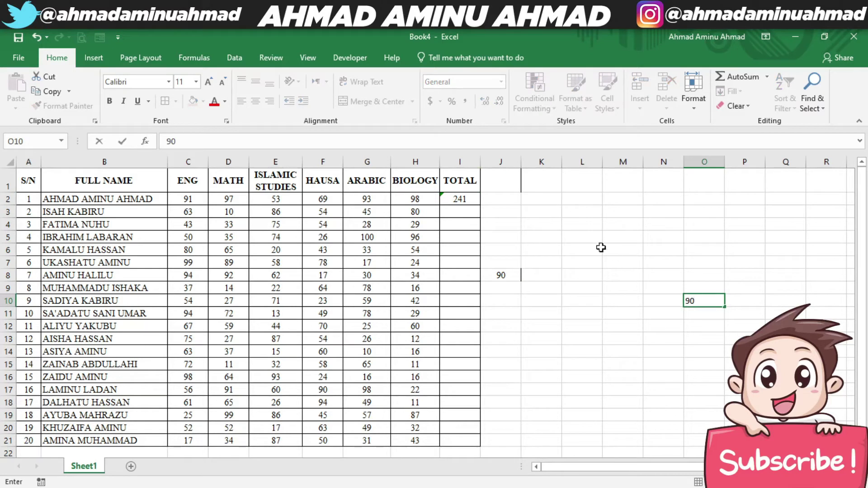
left_click(584, 214)
type("40")
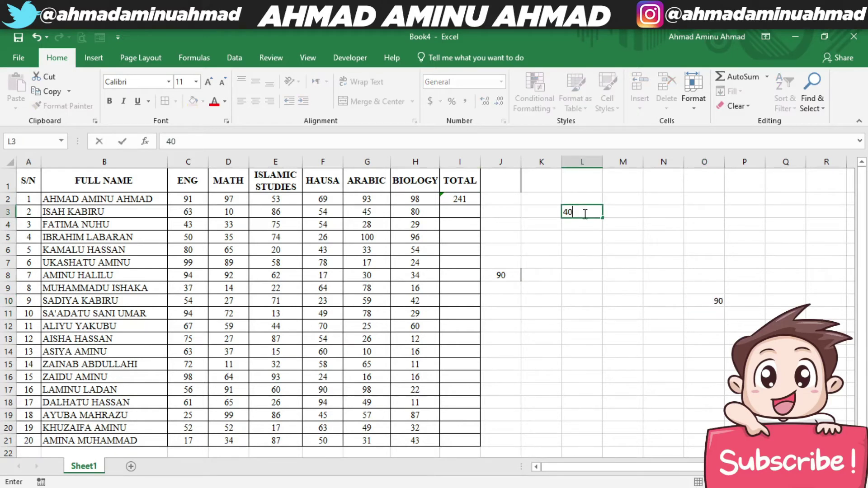
left_click(513, 423)
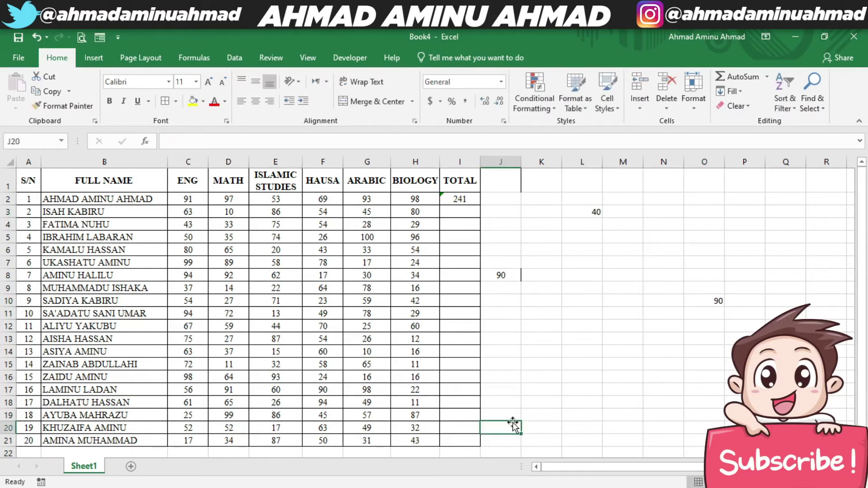
type("40")
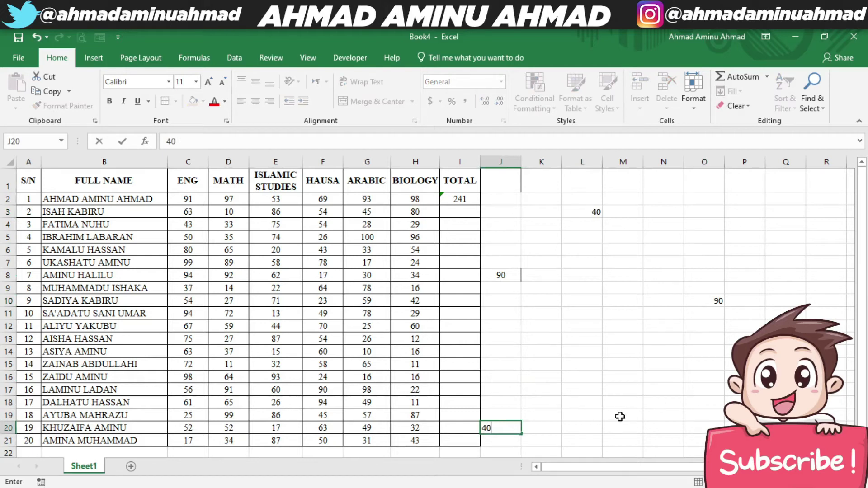
left_click(611, 428)
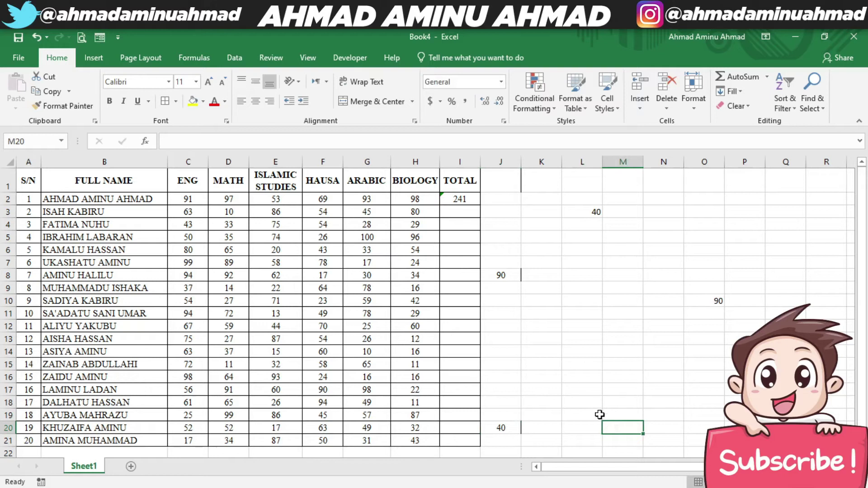
Total the four sample cells in M20 with =L3+J8+O10+J20, giving 260.
type("=")
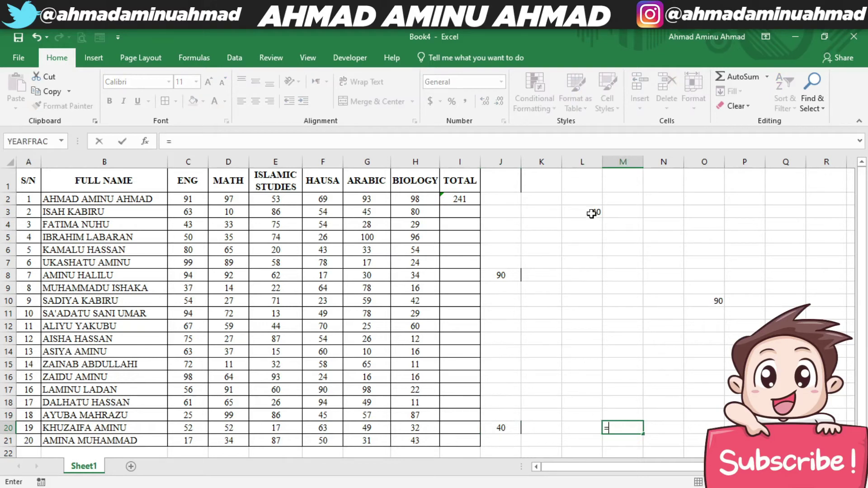
left_click(592, 212)
type("+")
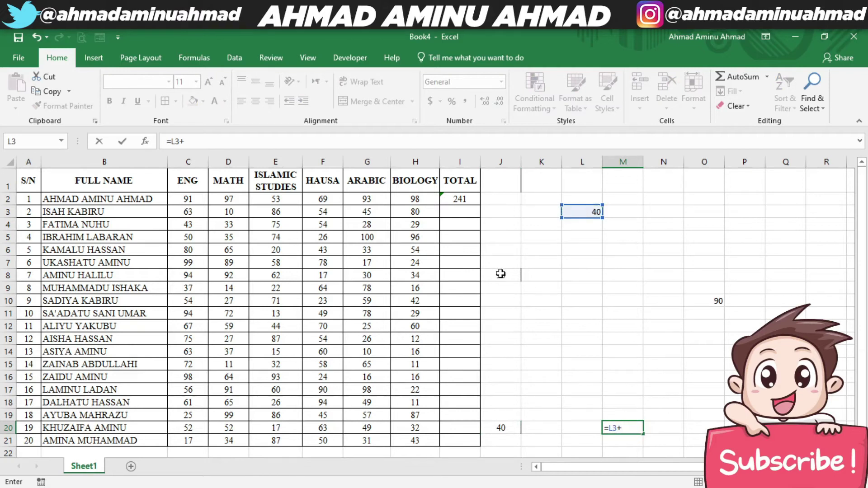
left_click(501, 273)
type("+")
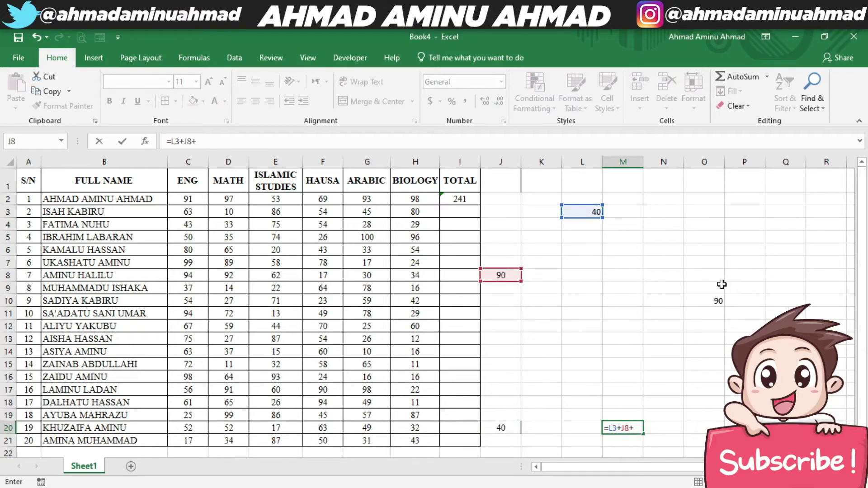
left_click(708, 302)
type("+")
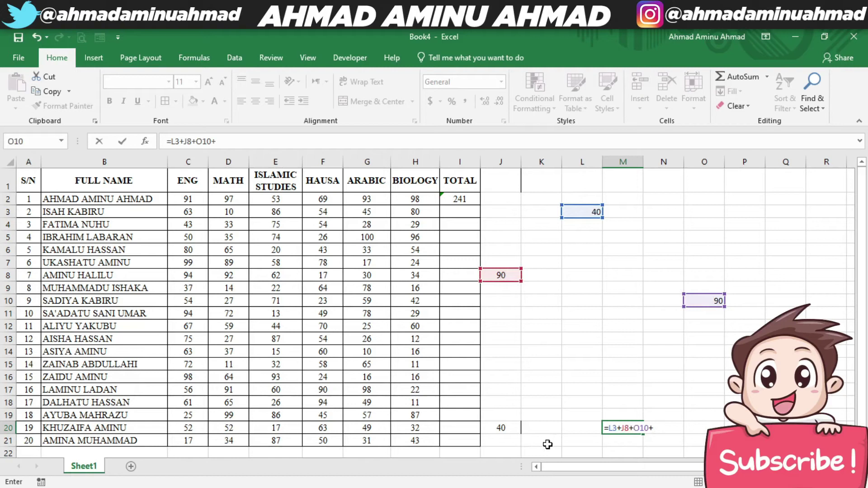
left_click(492, 427)
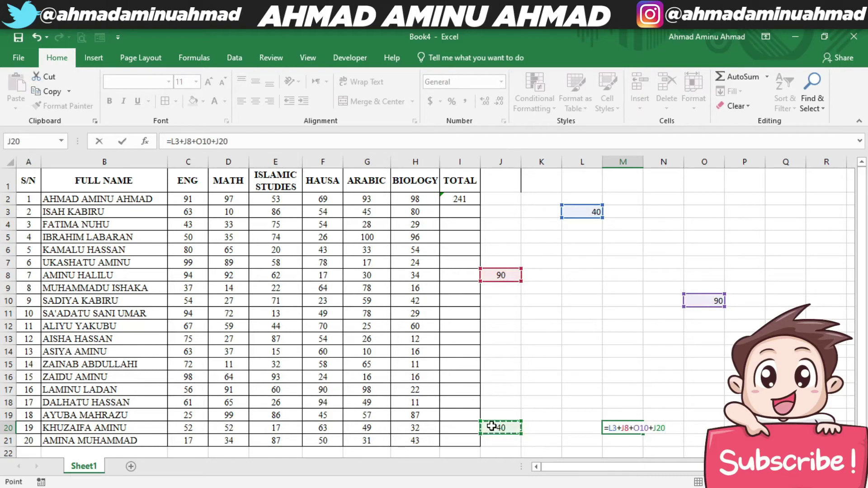
key("ctrl+Return")
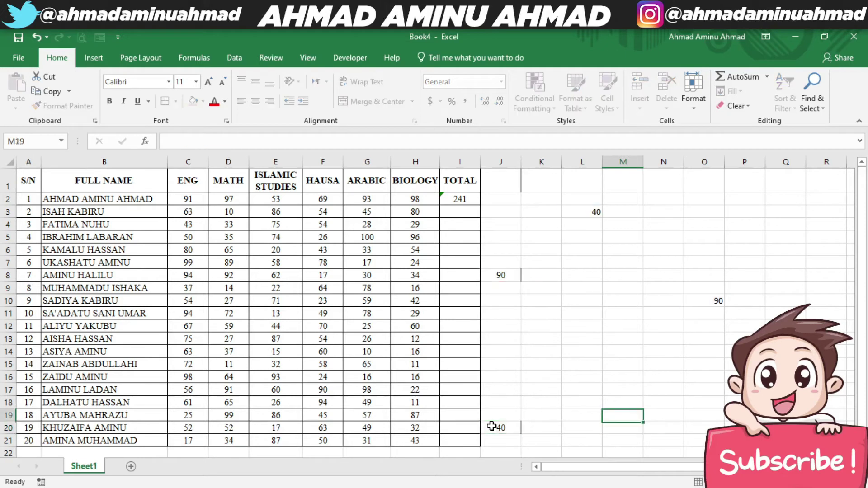
Delete the stray 40 in J20 and the stray 90 in J8.
left_click(491, 420)
key("Left")
key("Right")
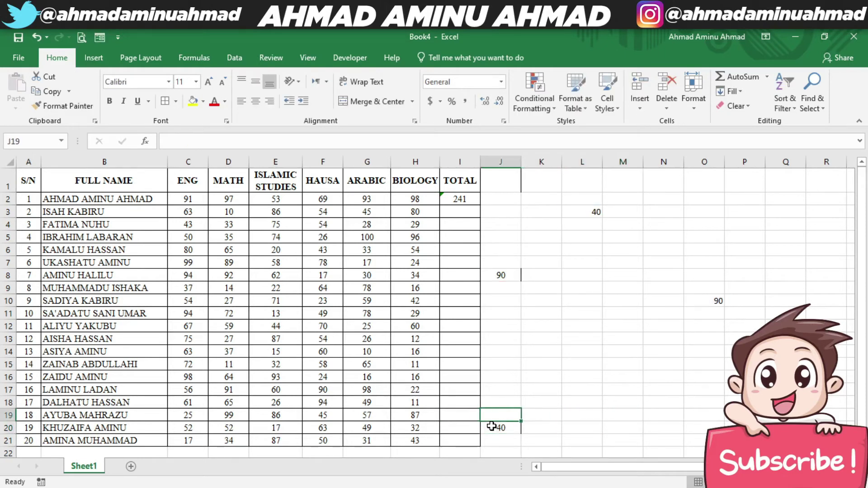
key("Right")
key("Down")
key("Left")
key("Delete")
key("Up")
key("Up")
key("Up")
key("Up")
key("Up")
key("Up")
key("Up")
key("Up")
key("Up")
key("Up")
key("Up")
key("BackSpace")
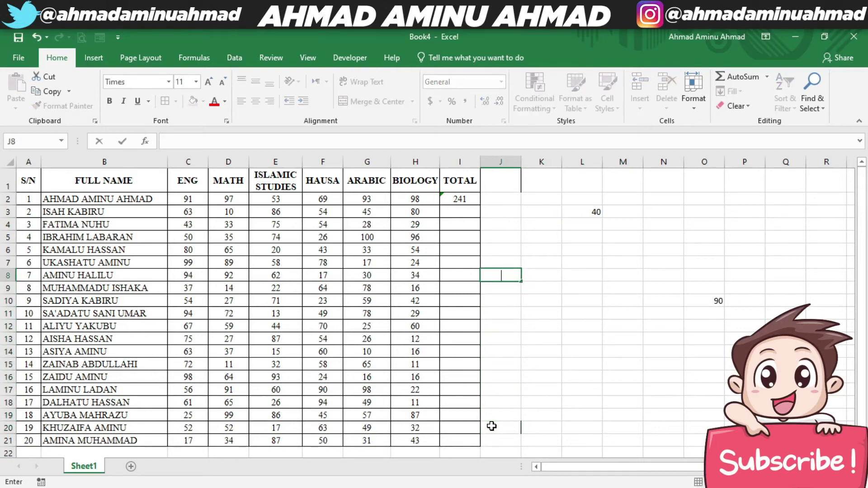
key("Up")
key("Up")
key("Up")
key("Up")
key("Up")
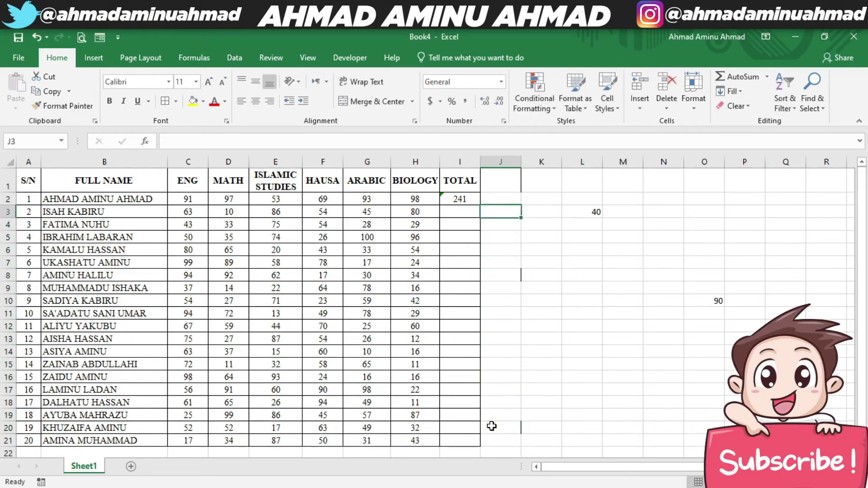
key("Right")
key("Right")
key("Right")
Delete the stray 40 in L3 and the stray 90 in O10.
key("Left")
key("Delete")
key("Down")
key("Down")
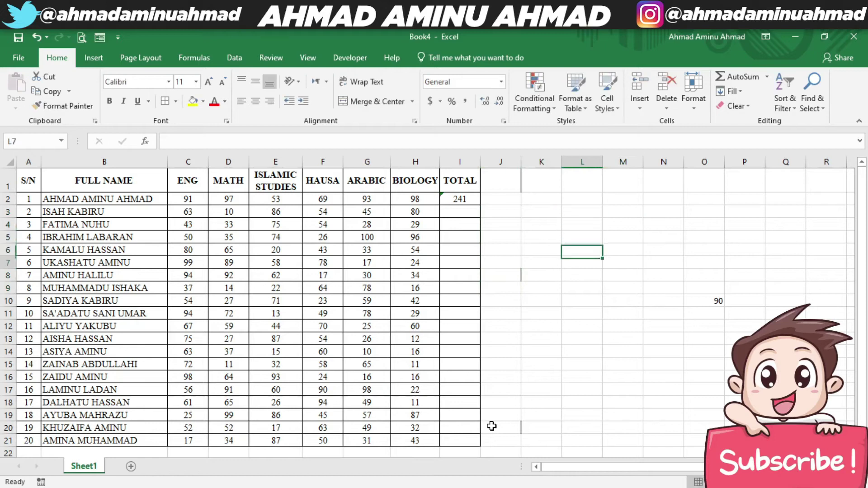
key("Down")
key("Down")
key("Right")
key("Right")
key("Down")
key("Right")
key("Right")
key("Down")
key("Left")
key("Down")
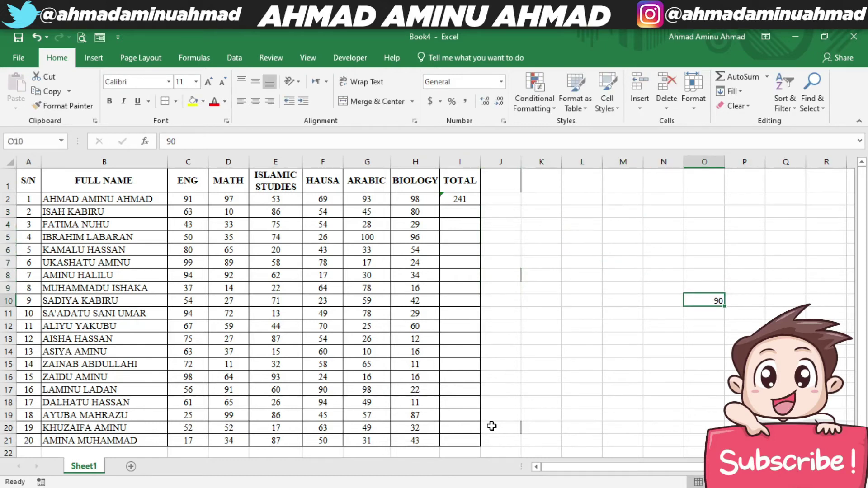
key("Delete")
key("Down")
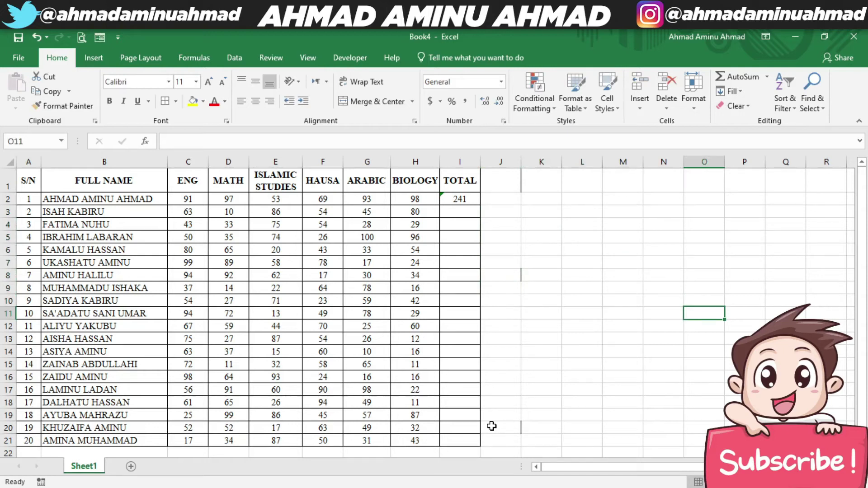
Check the TOTAL cells in I2 and I3, ending back on I2.
left_click(457, 199)
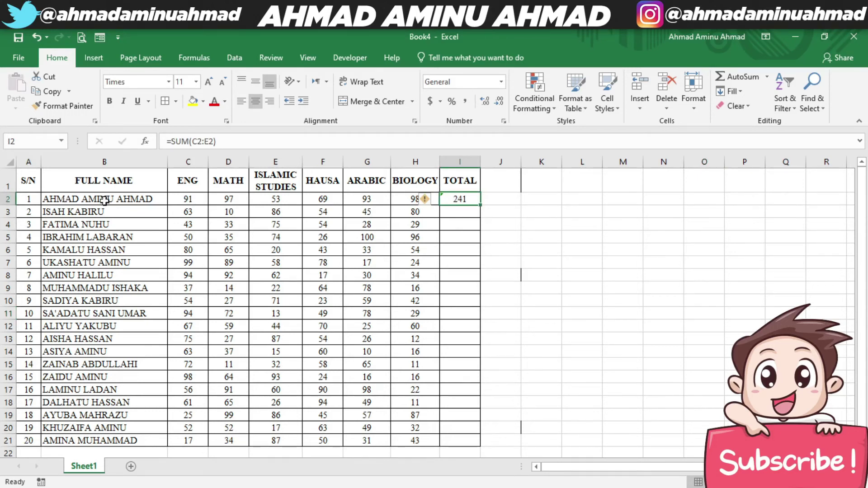
left_click(465, 211)
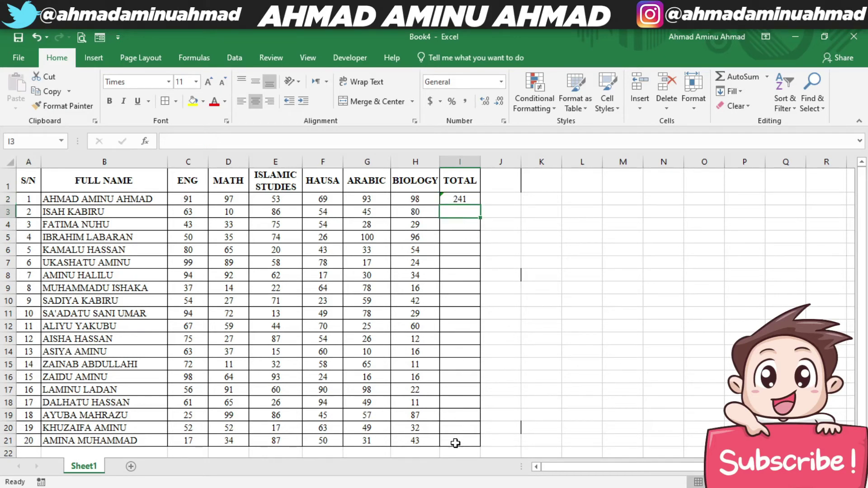
left_click(460, 199)
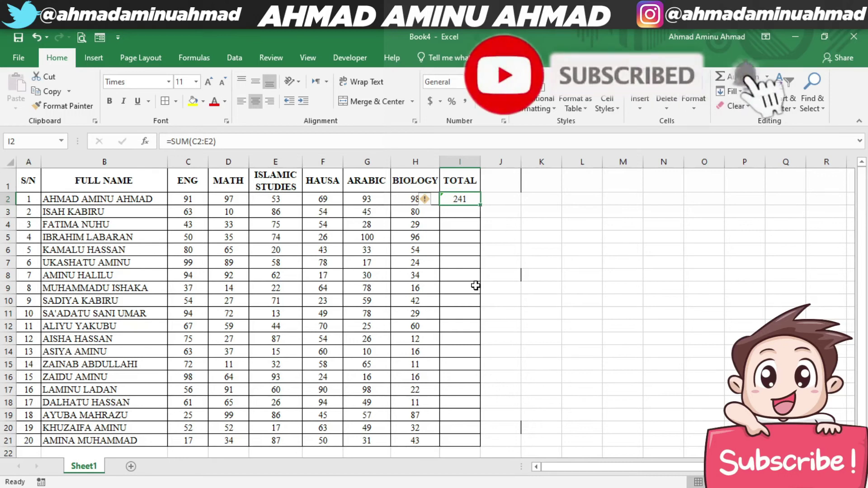
Replace I2 with =SUM(C2:H2) to total all six subjects as 501.
key("Delete")
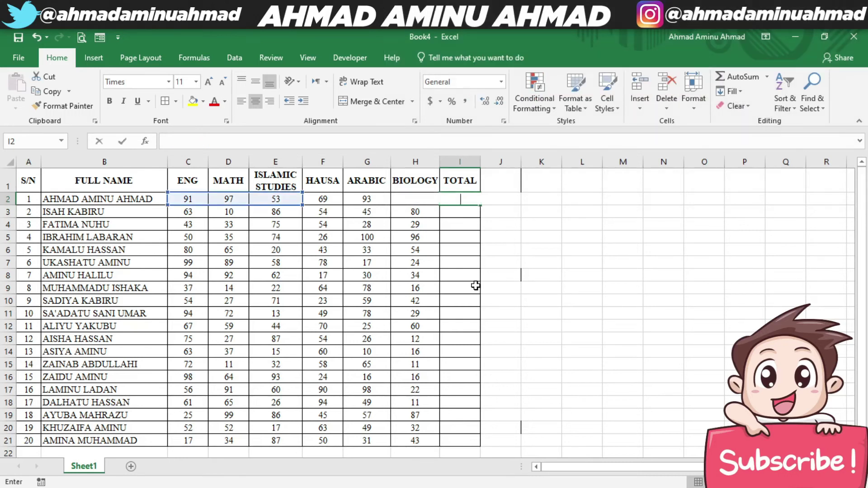
type("=")
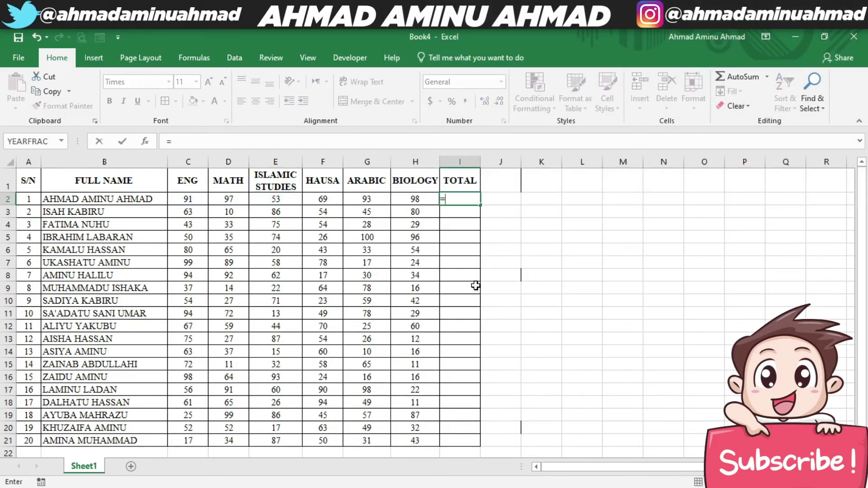
type("SU")
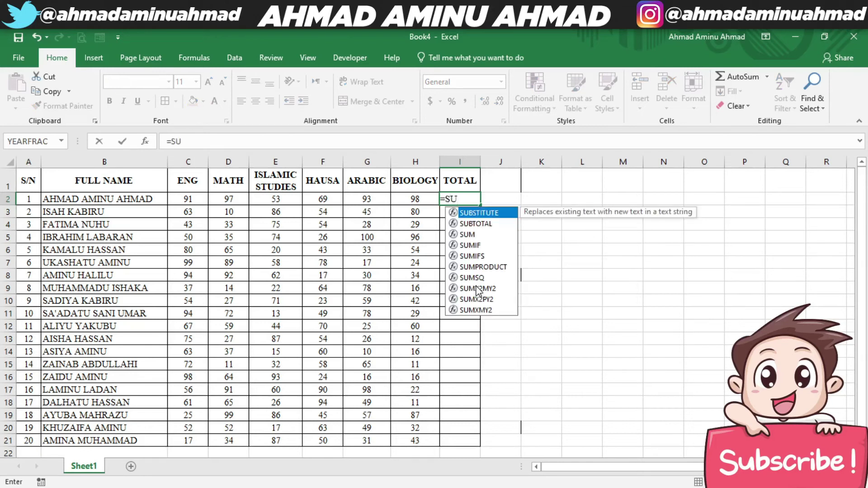
type("M(")
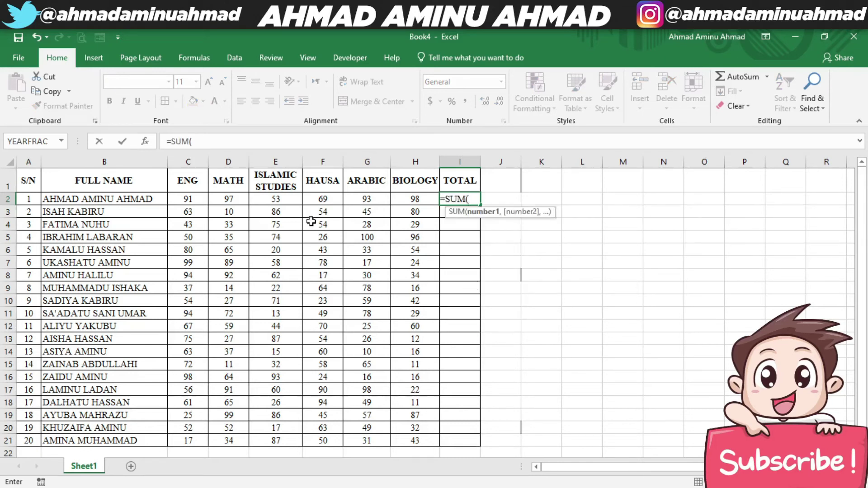
left_click_drag(187, 198, 398, 198)
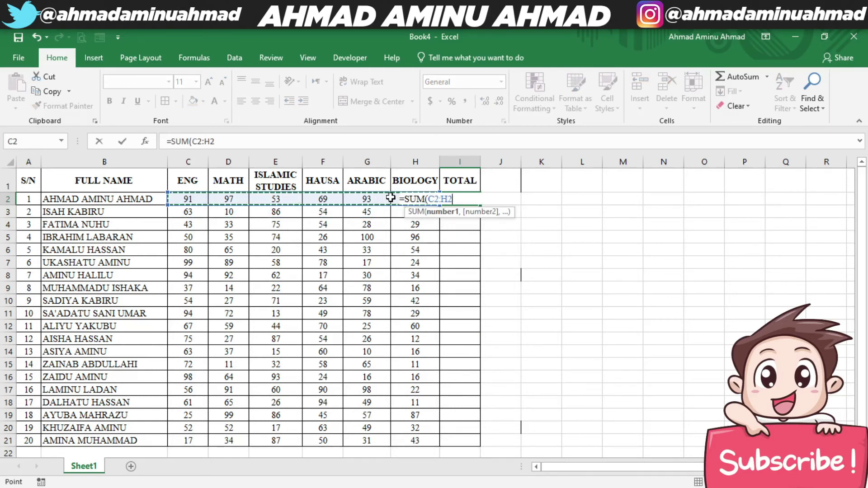
type(")")
key("Return")
key("Up")
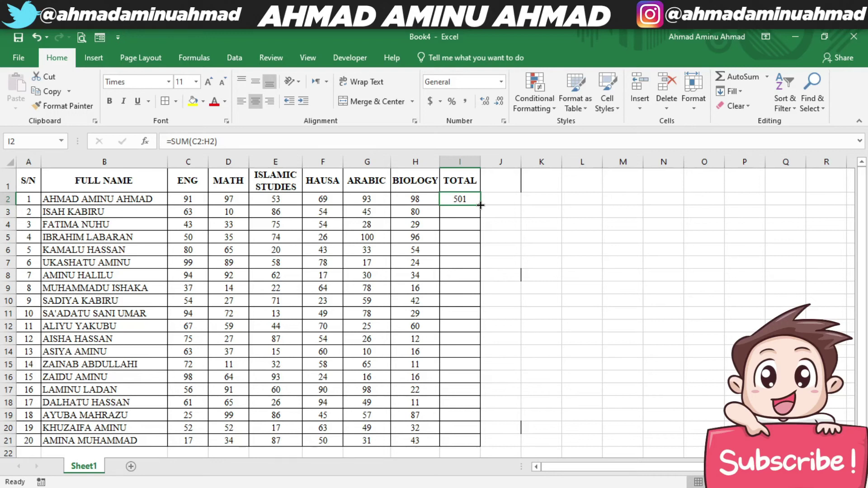
Fill the =SUM(C2:H2) formula down column I through row 21 for all 20 students.
double_click(480, 205)
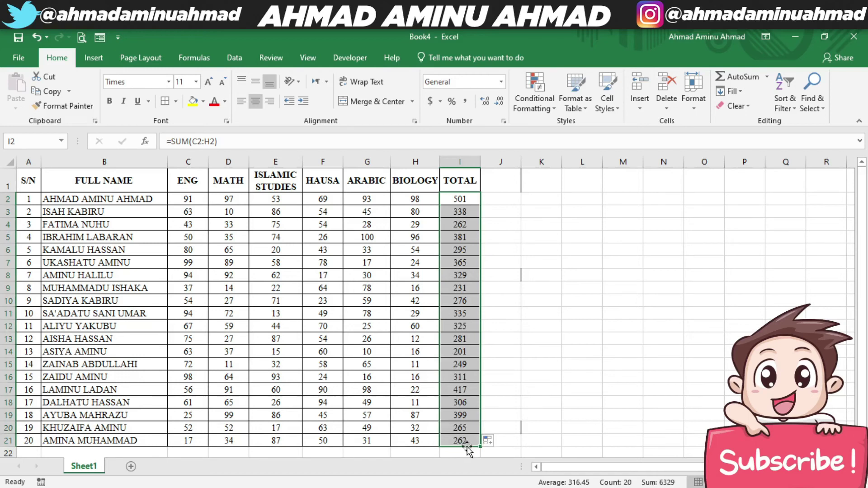
left_click(463, 213)
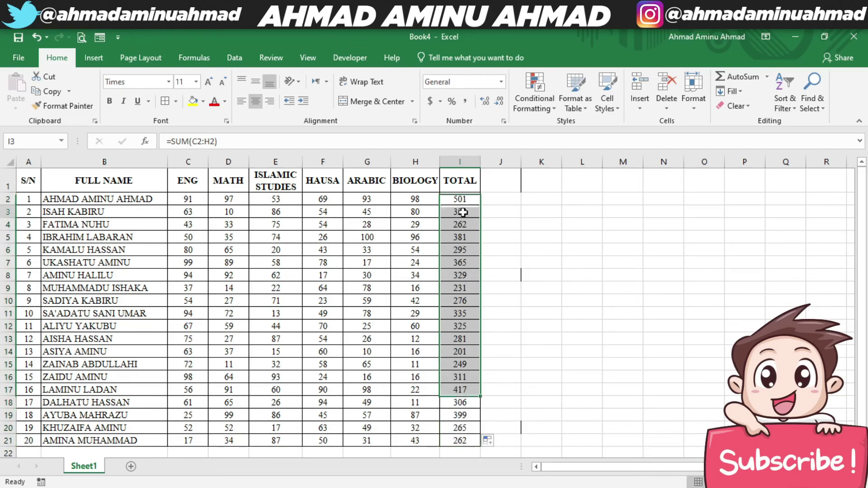
key("ctrl+z")
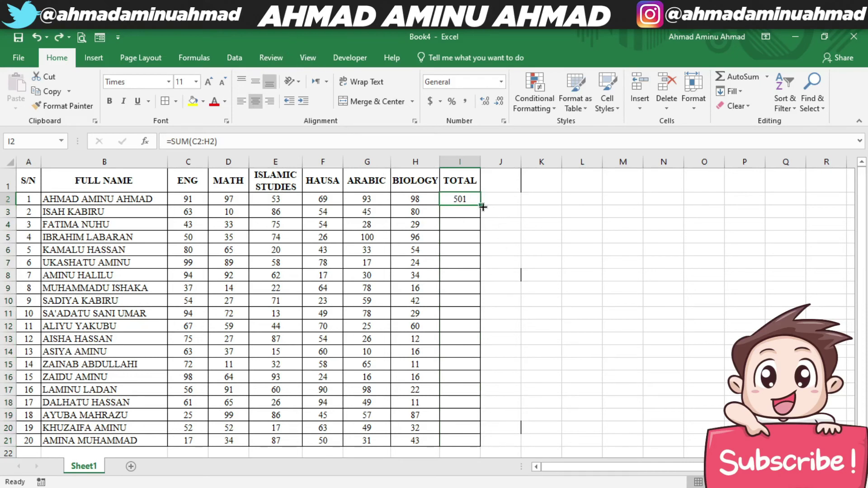
left_click_drag(481, 205, 475, 445)
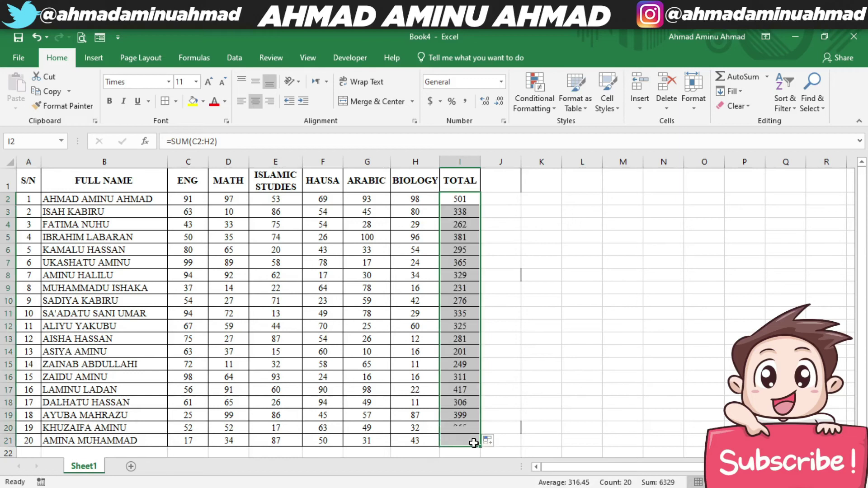
left_click(536, 330)
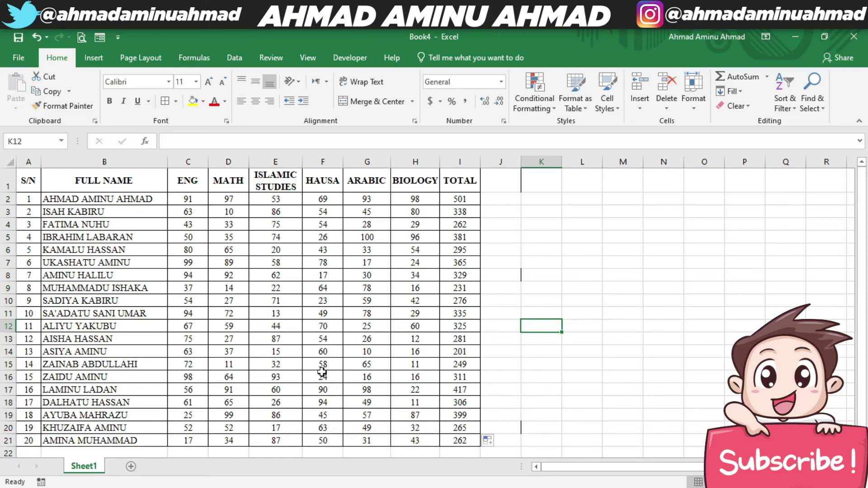
mouse_move(183, 237)
left_mouse_down()
mouse_move(371, 377)
mouse_move(415, 367)
left_mouse_up()
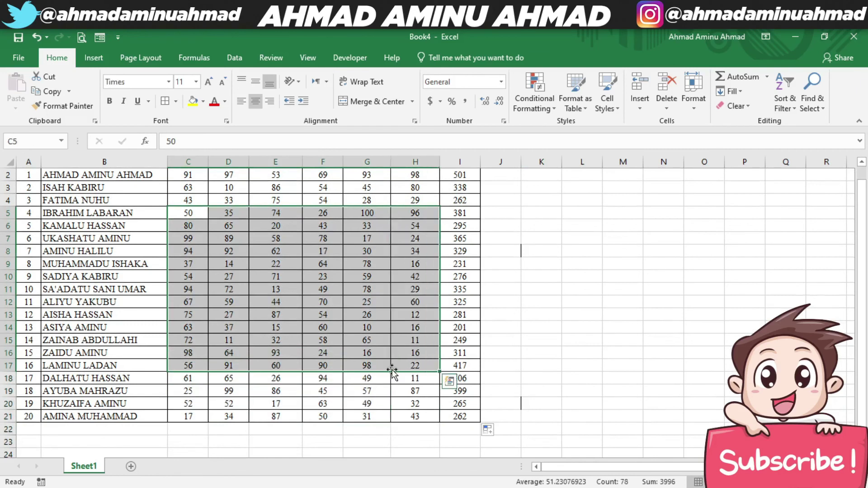
scroll(864, 183, "up", 1)
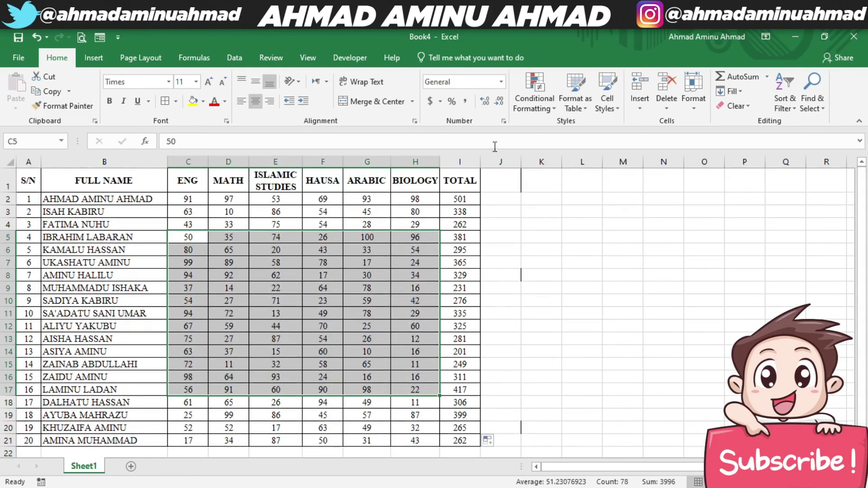
left_click(370, 223)
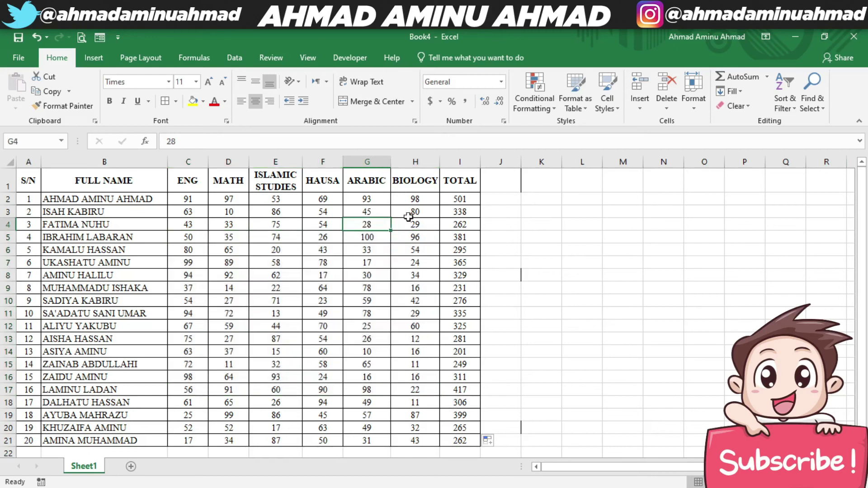
left_click(461, 200)
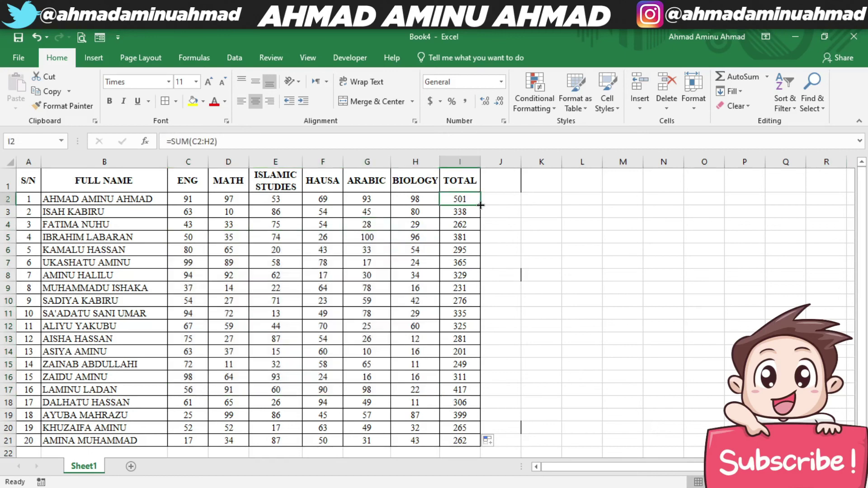